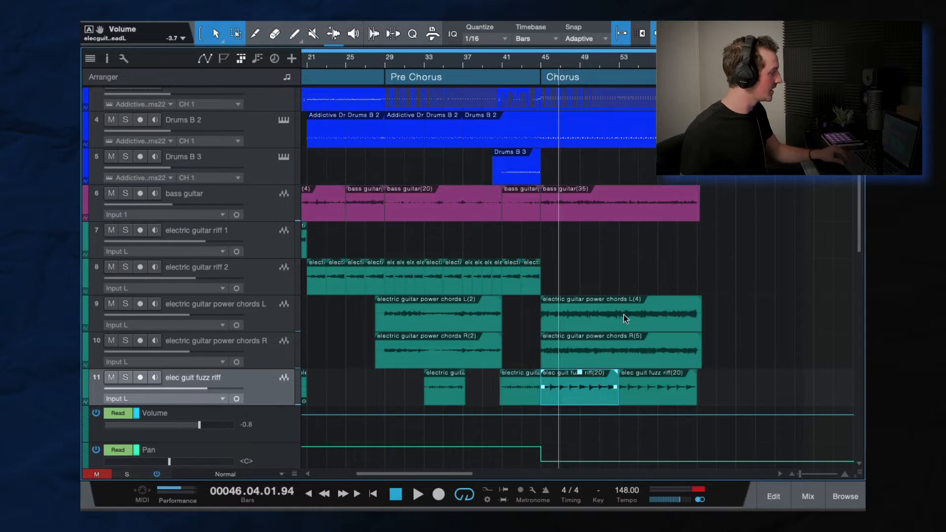
# Solo the four Gang Vox tracks and play part of their chorus section
pyautogui.scroll(-10, 623, 315)
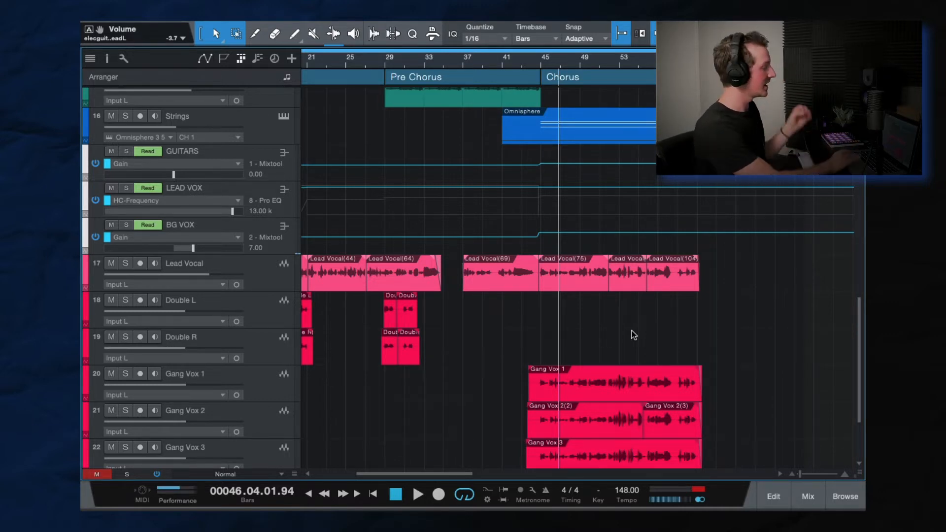
pyautogui.scroll(-1, 638, 345)
pyautogui.scroll(-4, 230, 323)
pyautogui.click(262, 276)
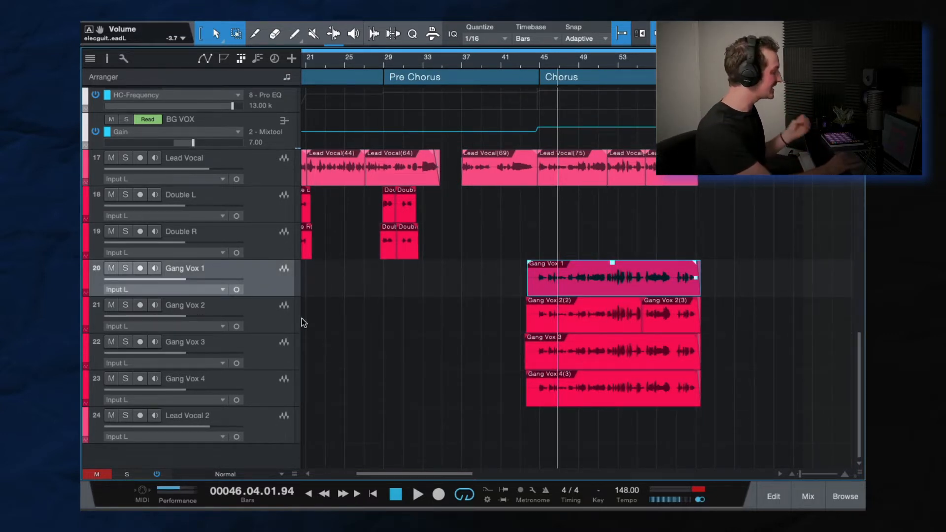
pyautogui.keyDown('shift'); pyautogui.click(262, 384); pyautogui.keyUp('shift')
pyautogui.scroll(1, 197, 340)
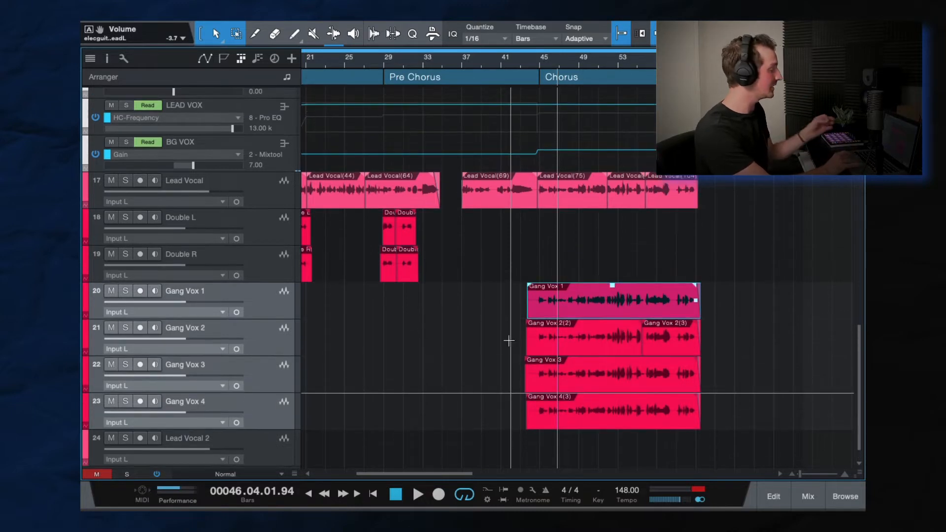
pyautogui.click(126, 290)
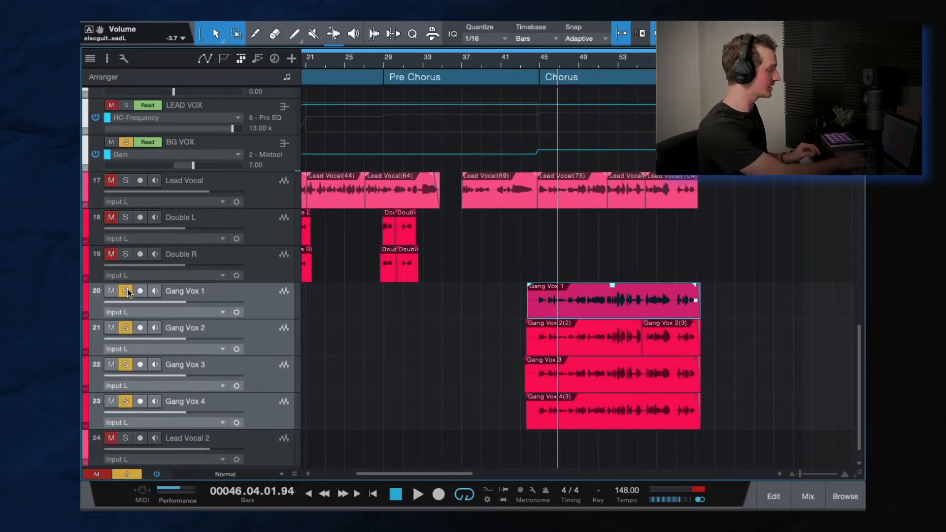
pyautogui.press('space')
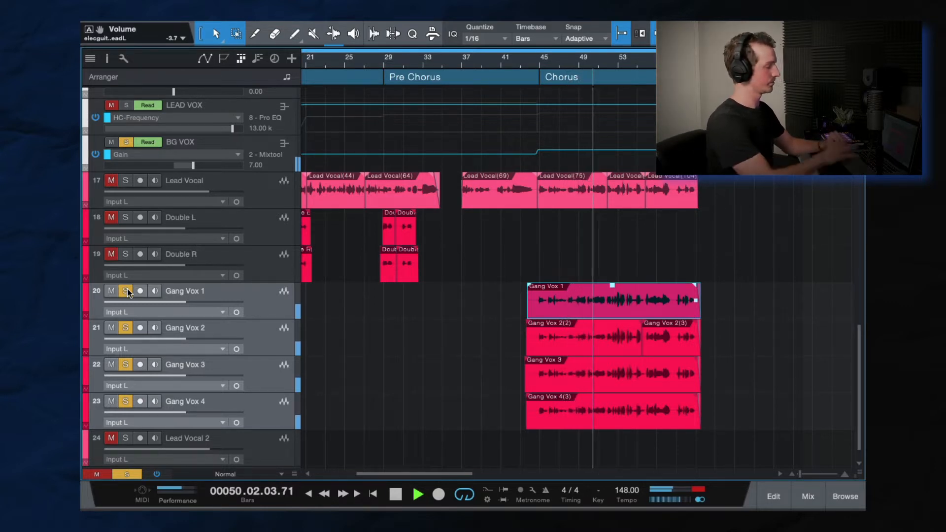
pyautogui.press('space')
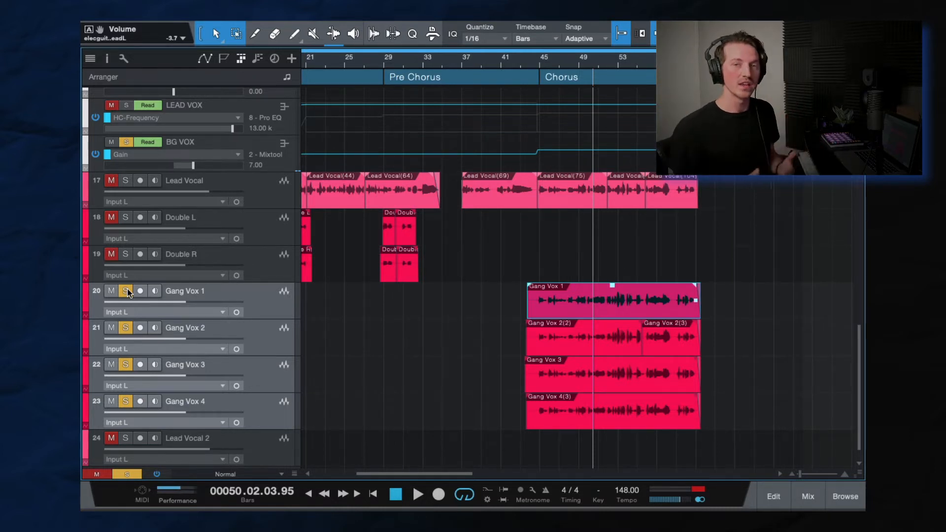
# Insert a Pro EQ on the Gang Vox 2 channel and enable its high-cut filter at 20 kHz
pyautogui.click(267, 335)
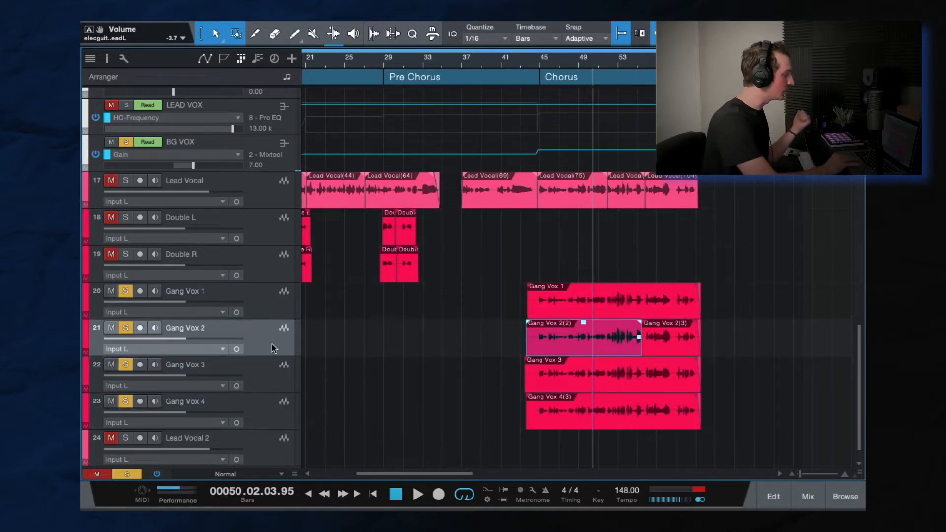
pyautogui.press('F3')
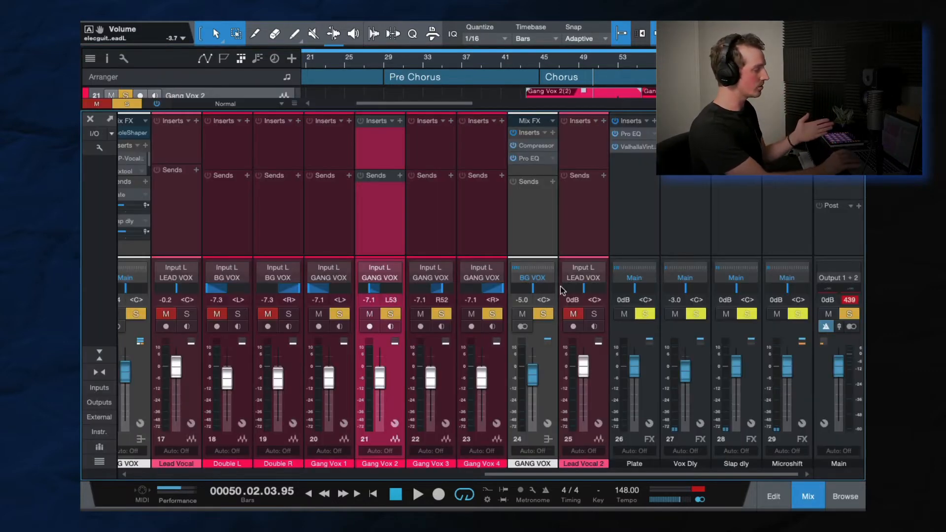
pyautogui.click(400, 120)
pyautogui.write('pro')
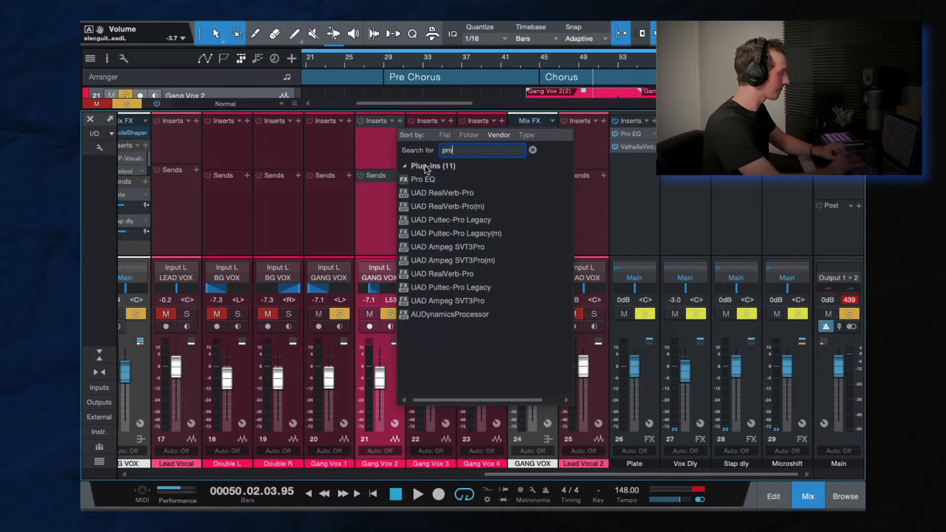
pyautogui.press('Return')
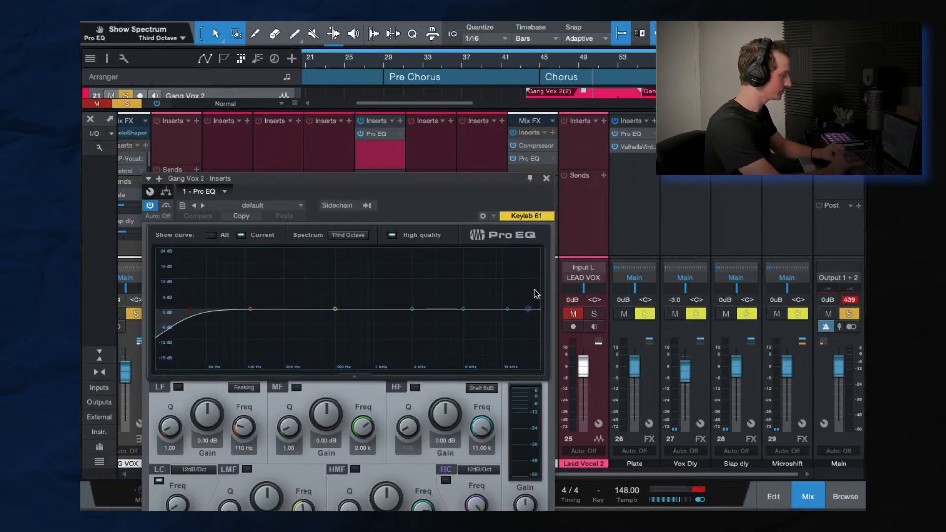
pyautogui.moveTo(523, 311)
pyautogui.mouseDown()
pyautogui.moveTo(419, 313)
pyautogui.moveTo(537, 313)
pyautogui.mouseUp()
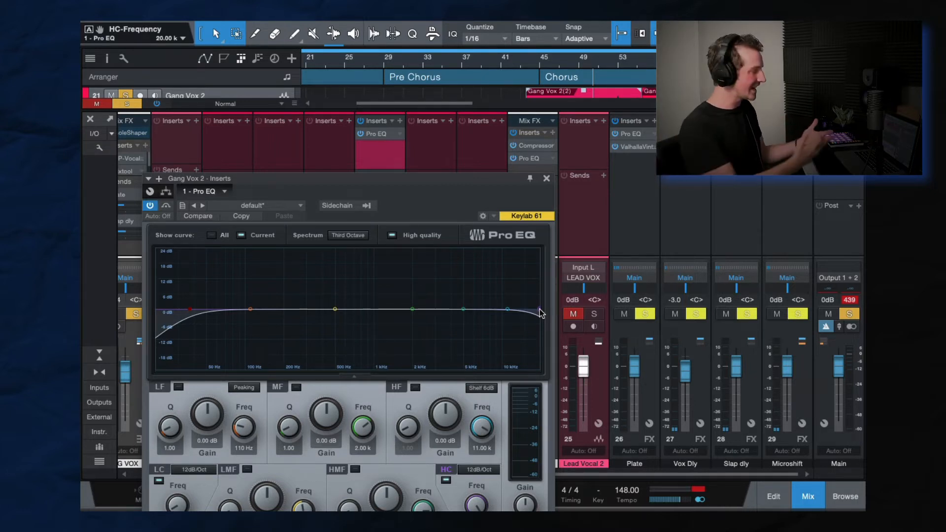
pyautogui.click(547, 179)
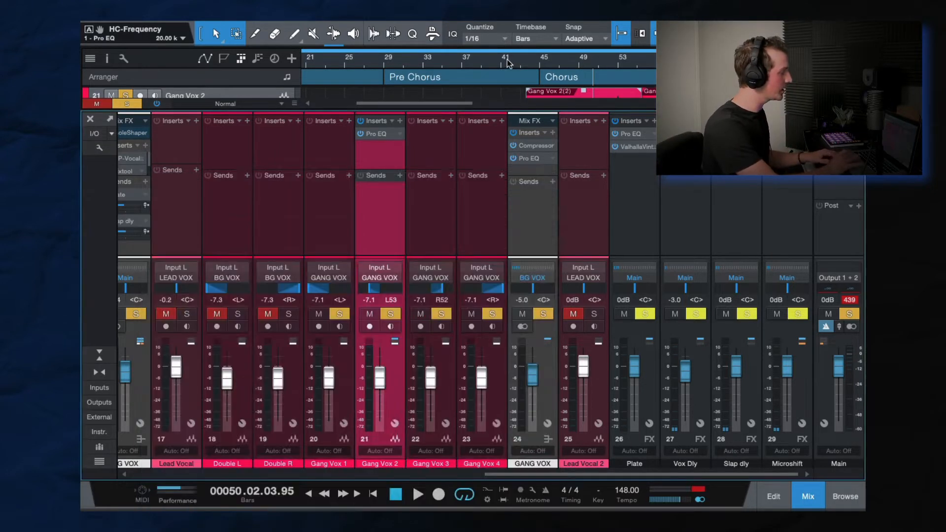
# Clear the solos and play the full mix from bar 39 into the chorus, with the arrangement in view
pyautogui.click(501, 63)
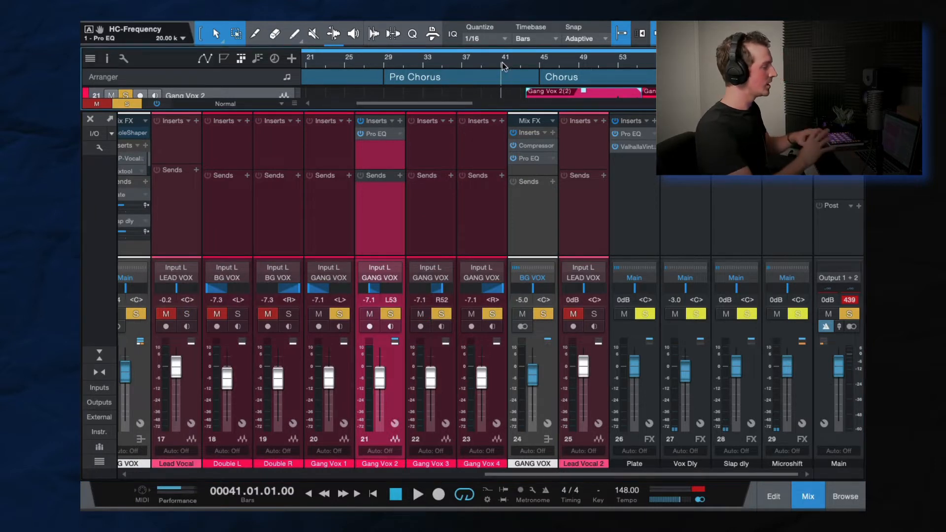
pyautogui.click(482, 64)
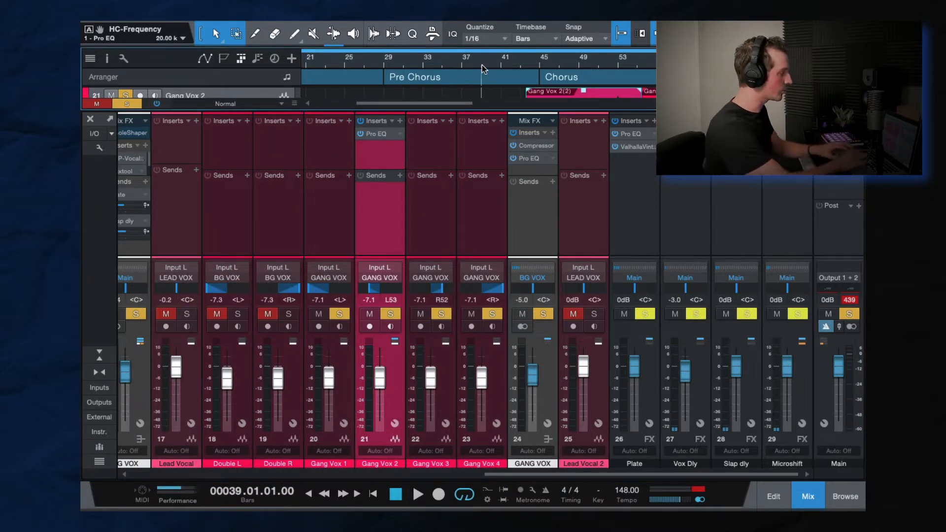
pyautogui.press('space')
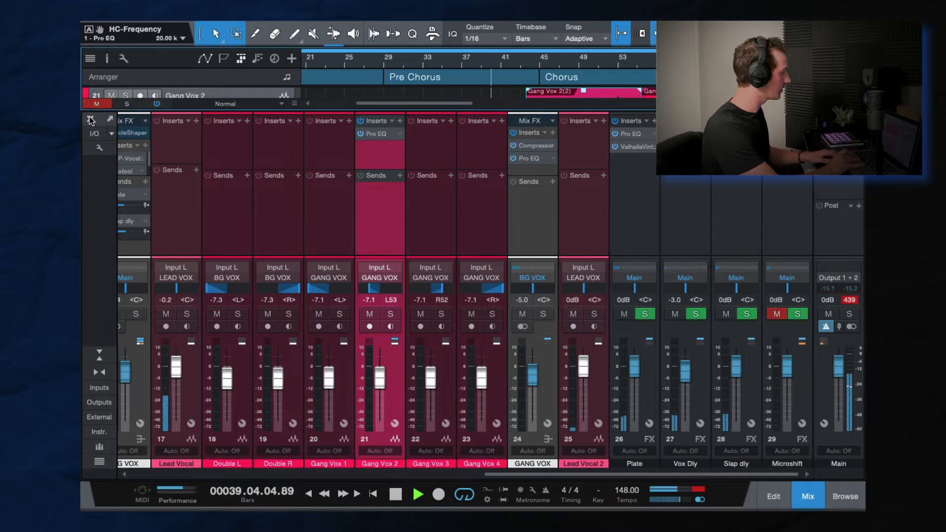
pyautogui.press('F3')
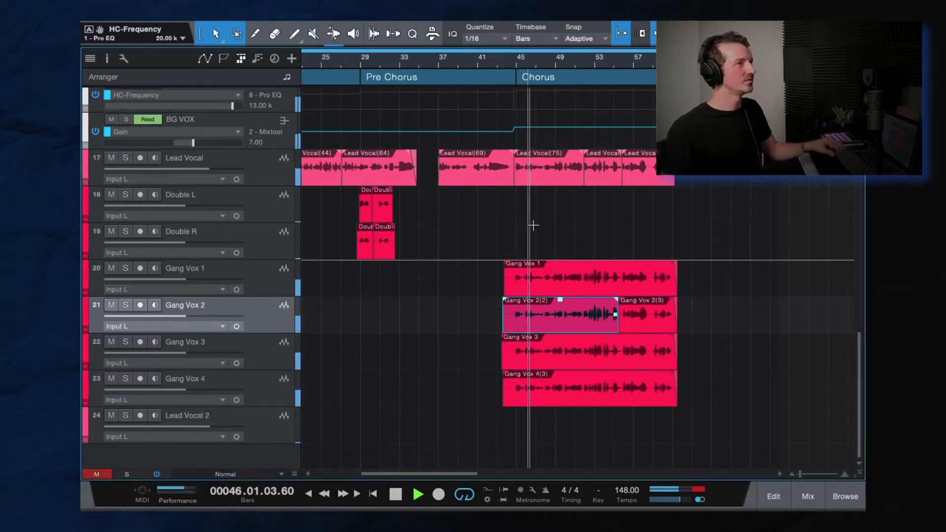
pyautogui.press('space')
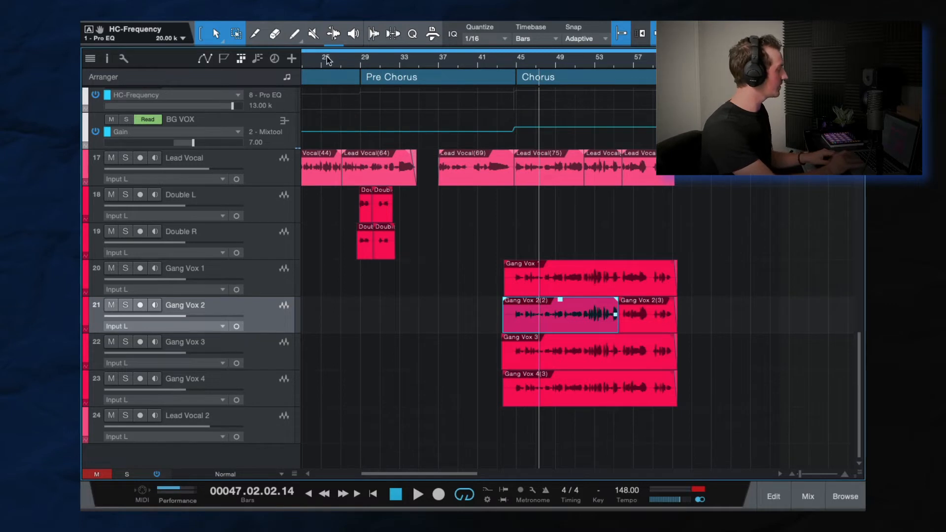
# Play the start of the verse from bar 13, including the first doubled vocal phrase
pyautogui.moveTo(330, 60); pyautogui.dragTo(562, 60)
pyautogui.click(432, 62)
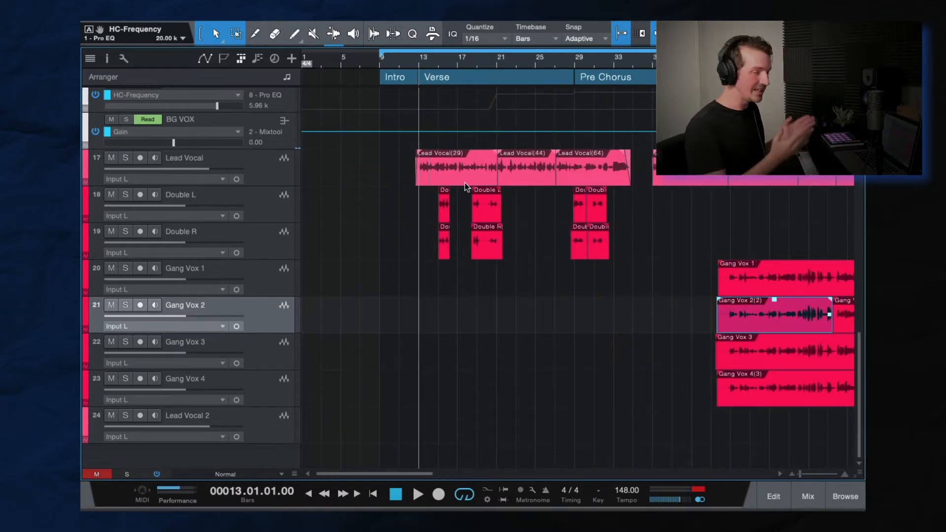
pyautogui.press('space')
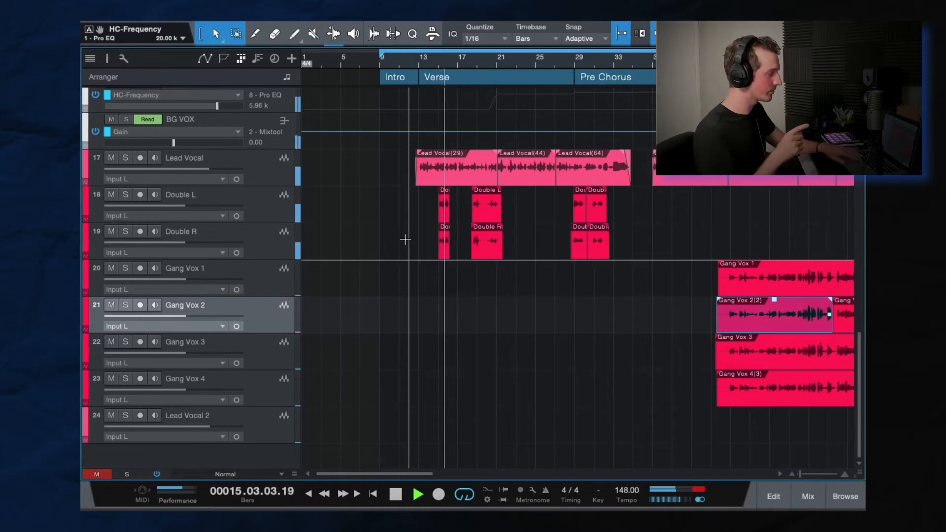
pyautogui.press('space')
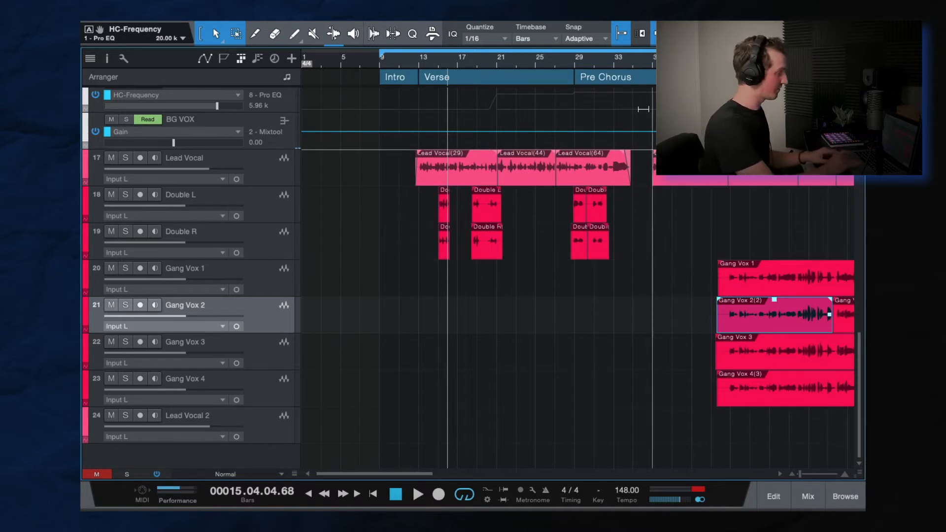
# Solo the Double L and Double R tracks and play their first verse phrase, starting just before bar 15
pyautogui.moveTo(452, 62); pyautogui.dragTo(457, 78)
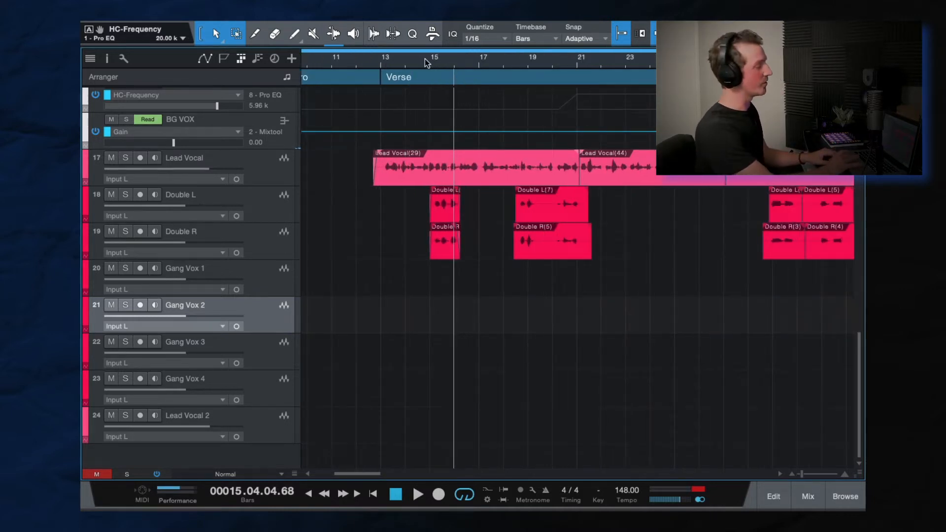
pyautogui.click(424, 58)
pyautogui.click(258, 212)
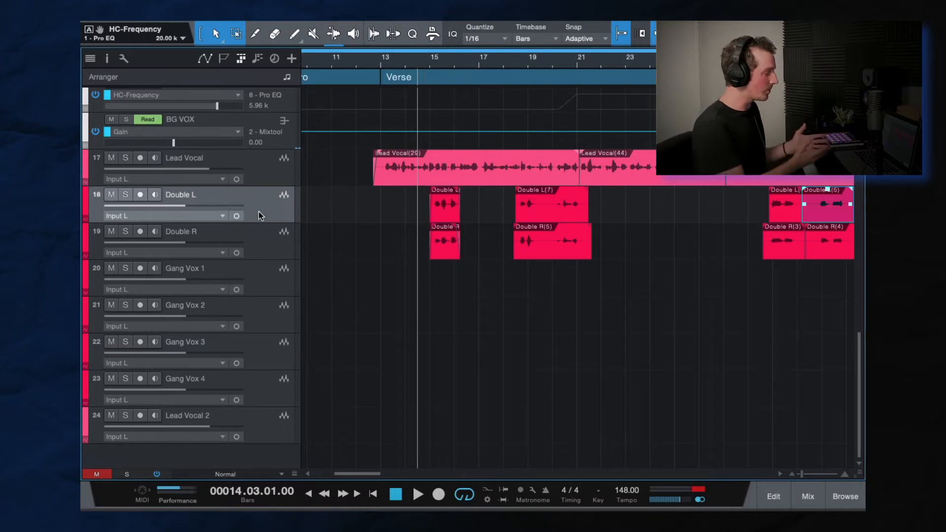
pyautogui.keyDown('shift'); pyautogui.click(260, 247); pyautogui.keyUp('shift')
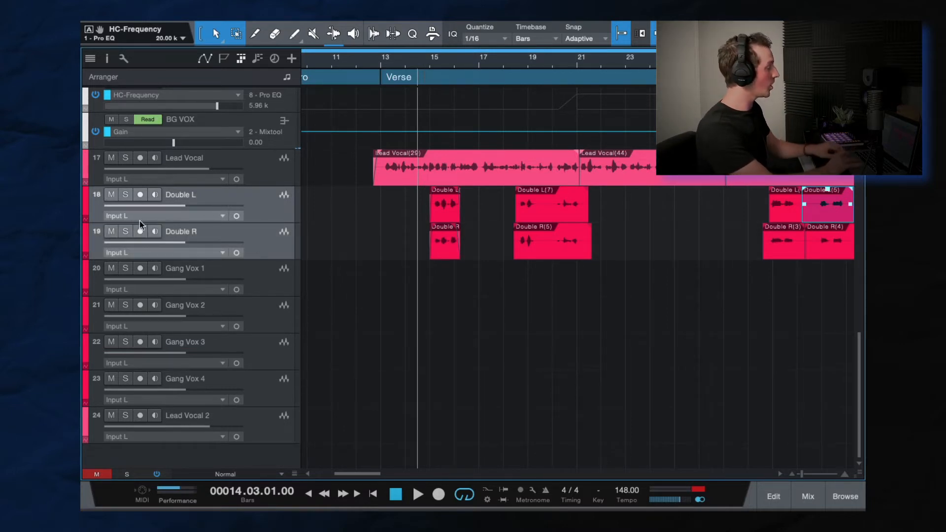
pyautogui.click(125, 195)
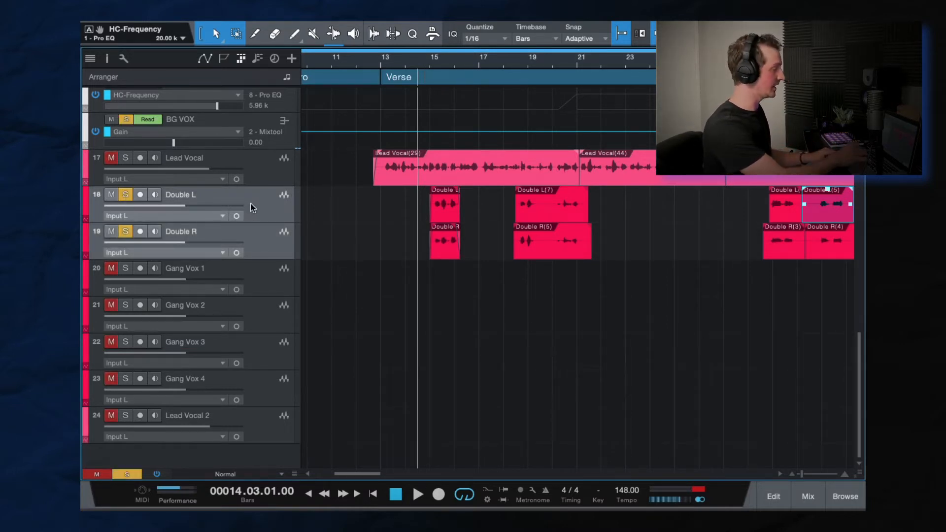
pyautogui.press('space')
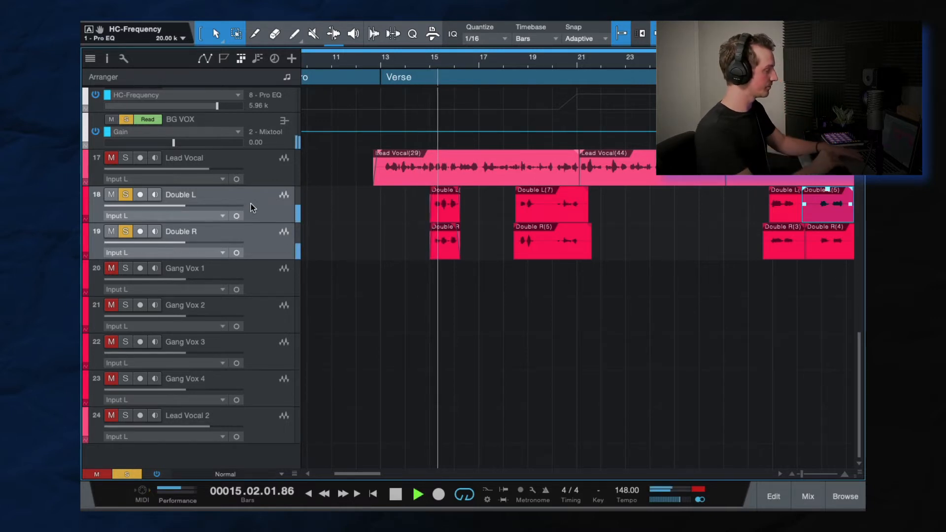
pyautogui.press('space')
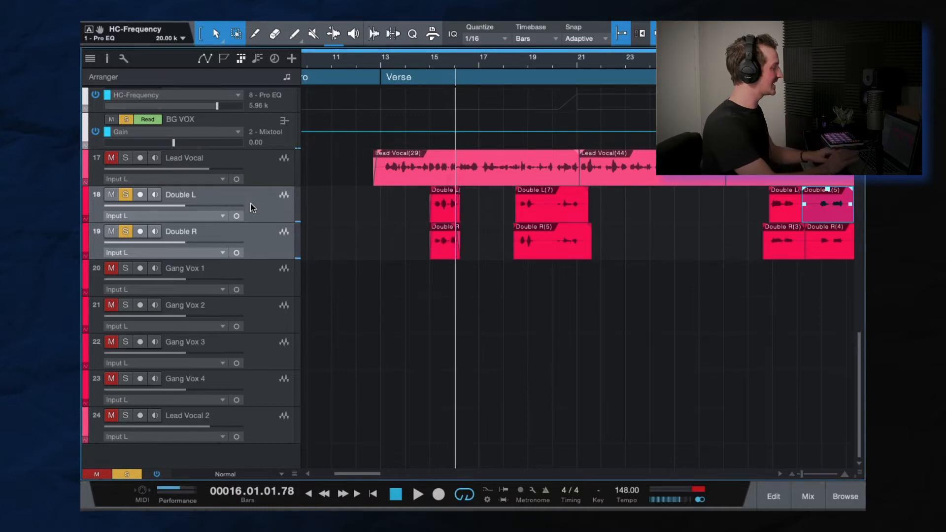
# Examine the ValhallaDelay settings on the Slap dly effects channel and the sends on the BG VOX bus
pyautogui.click(251, 207)
pyautogui.press('F3')
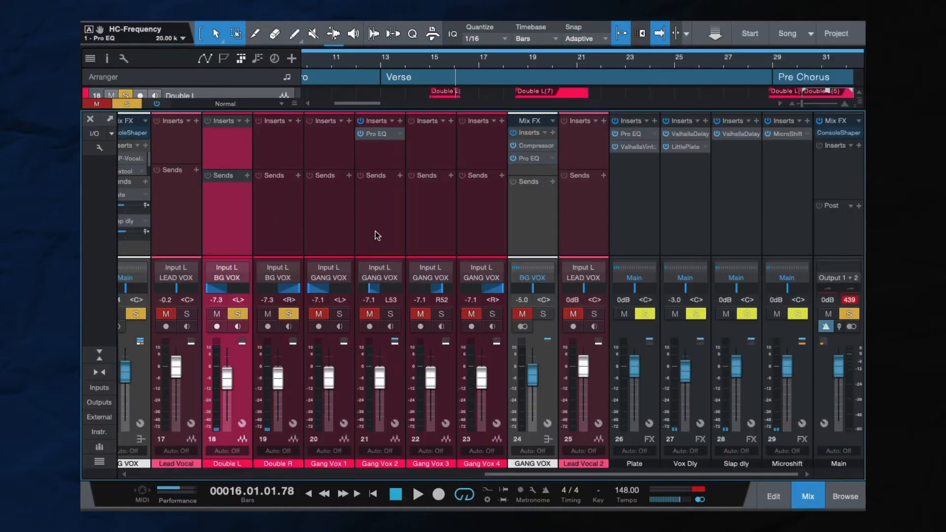
pyautogui.click(745, 244)
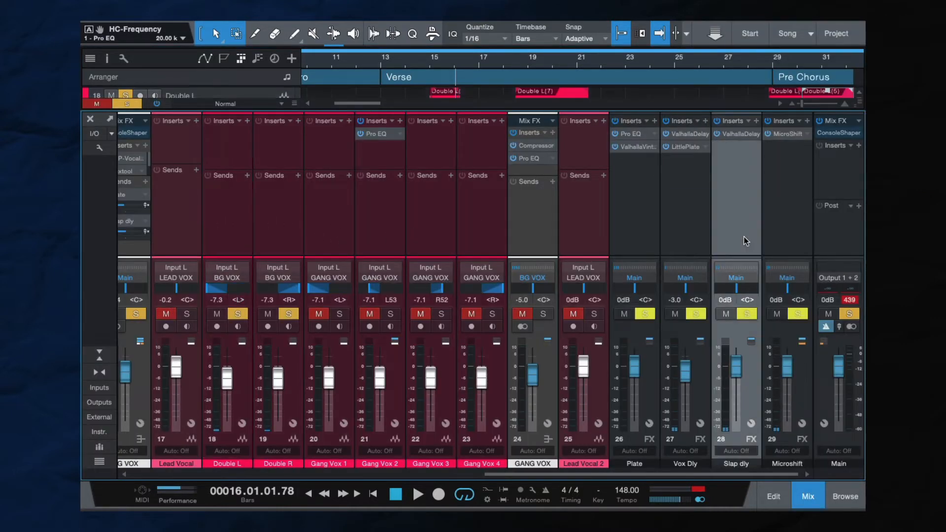
pyautogui.doubleClick(730, 134)
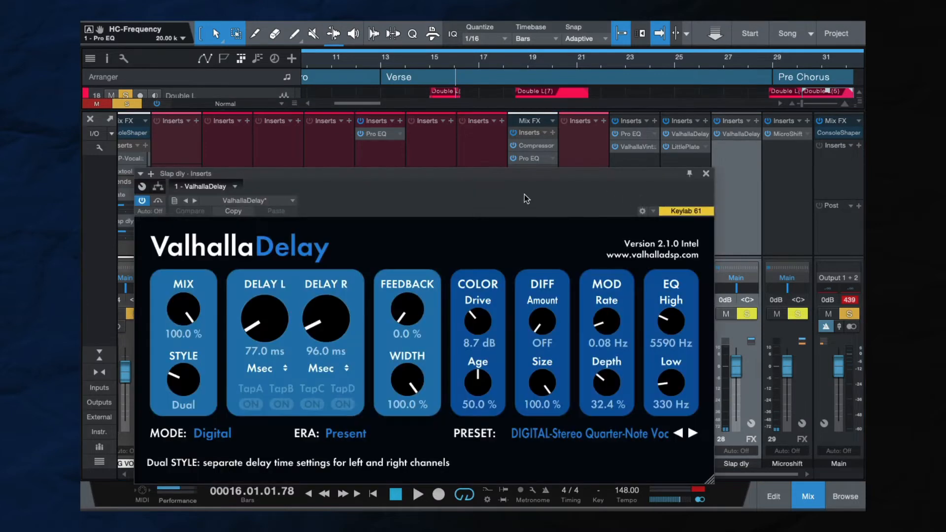
pyautogui.click(90, 120)
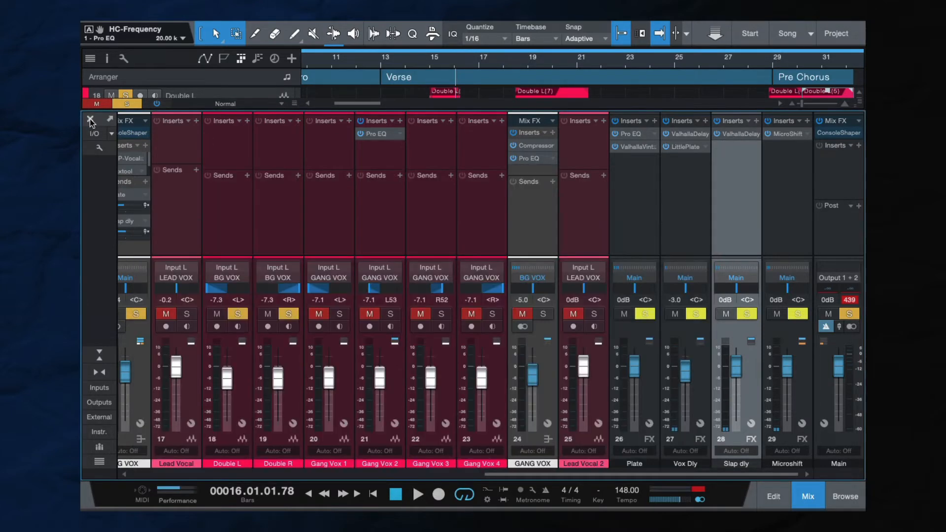
pyautogui.hscroll(-4, 215, 194)
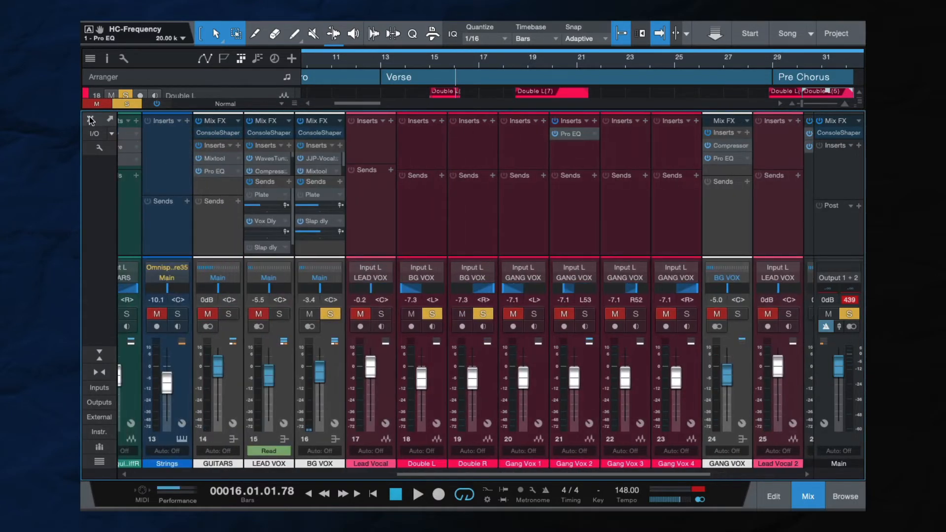
pyautogui.click(89, 120)
# Bypass the Slap dly send on the BG VOX bus and play the soloed doubles from just before bar 15
pyautogui.click(261, 239)
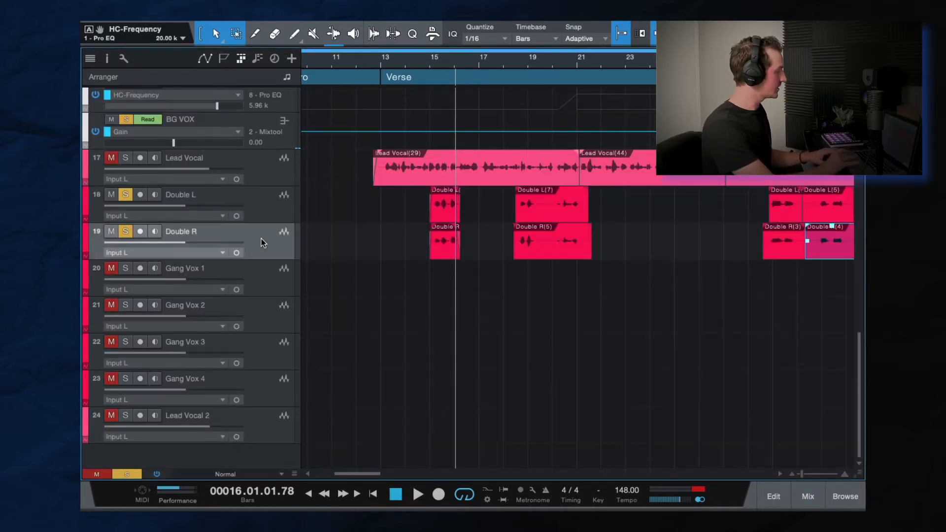
pyautogui.press('F3')
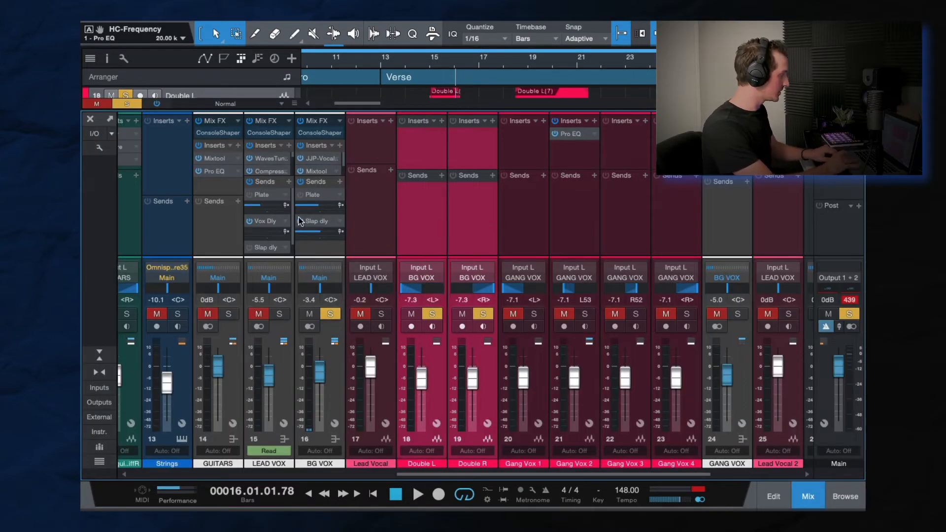
pyautogui.click(300, 221)
pyautogui.click(425, 61)
pyautogui.press('space')
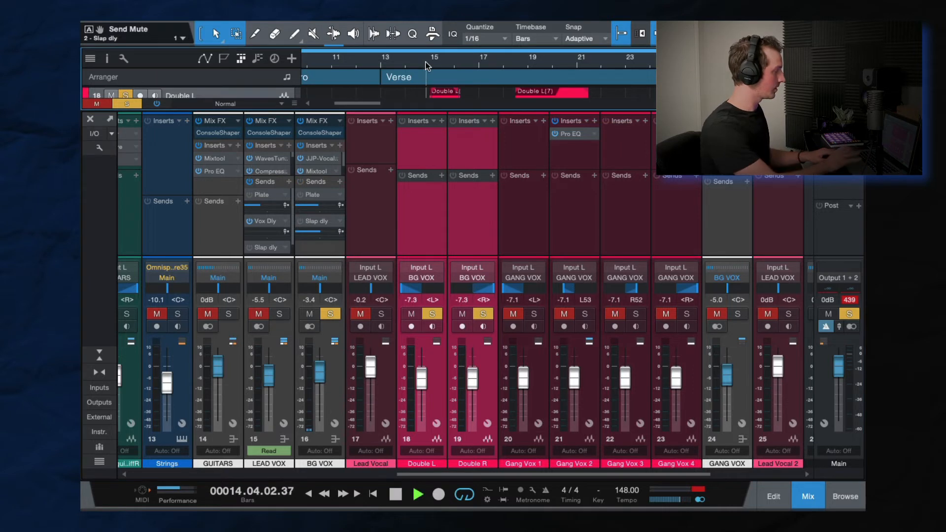
# Clear the solos and replay the first doubled verse phrase in the full mix without the slap delay
pyautogui.click(123, 104)
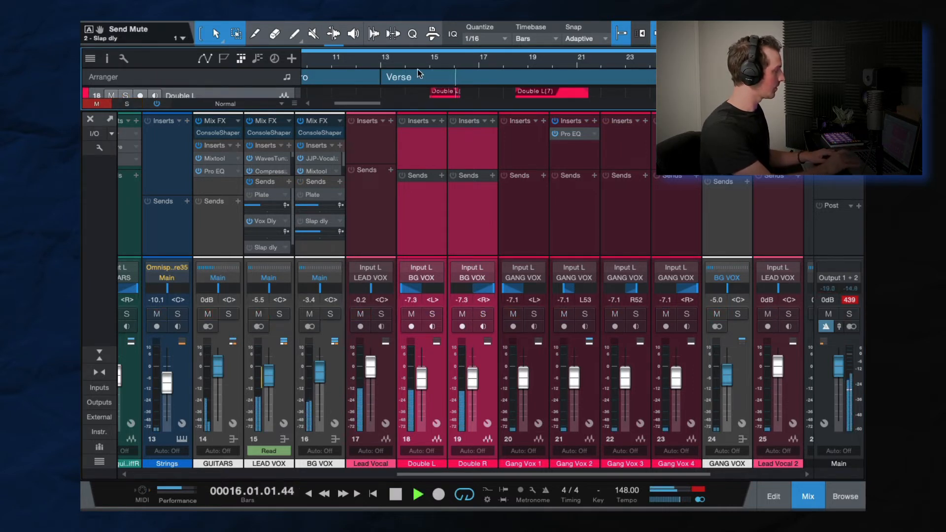
pyautogui.click(426, 61)
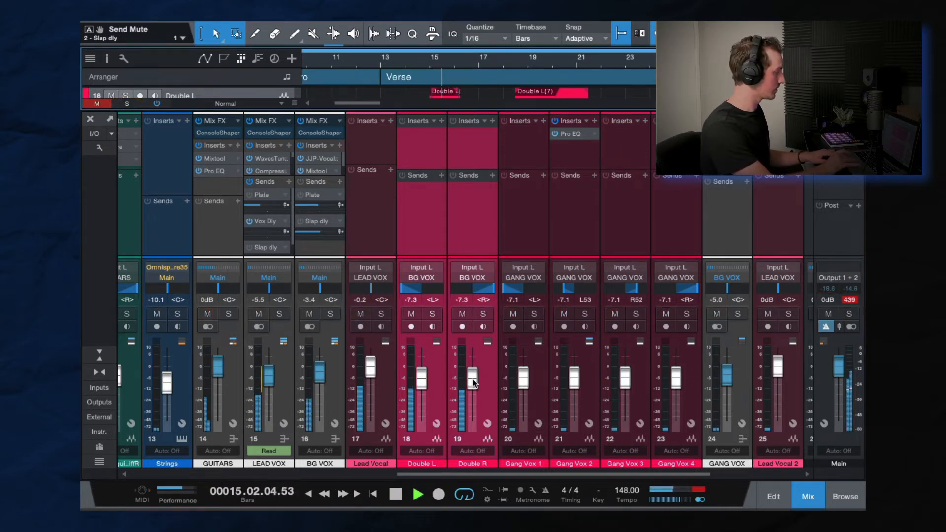
pyautogui.press('space')
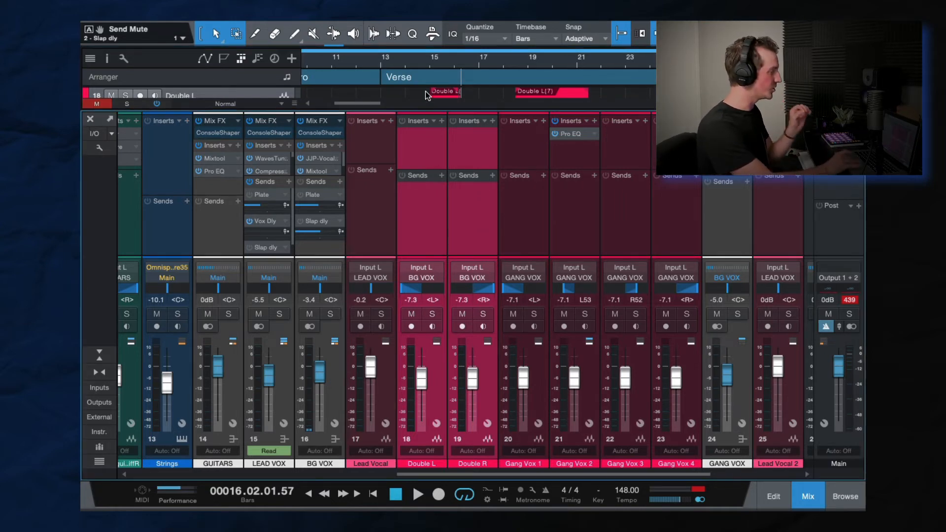
# Reactivate the Slap dly send on the BG VOX bus and play the verse doubles in the full mix with the arrangement in view
pyautogui.press('F3')
pyautogui.click(427, 61)
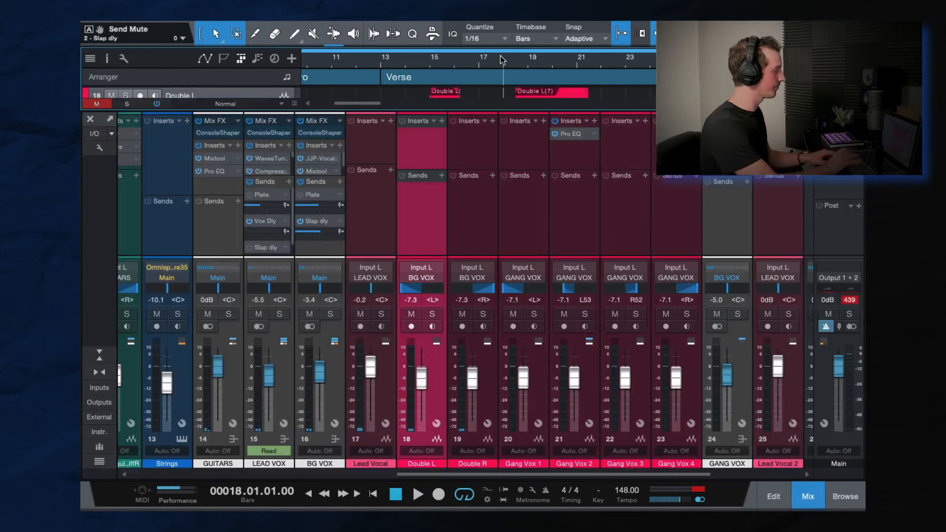
pyautogui.press('space')
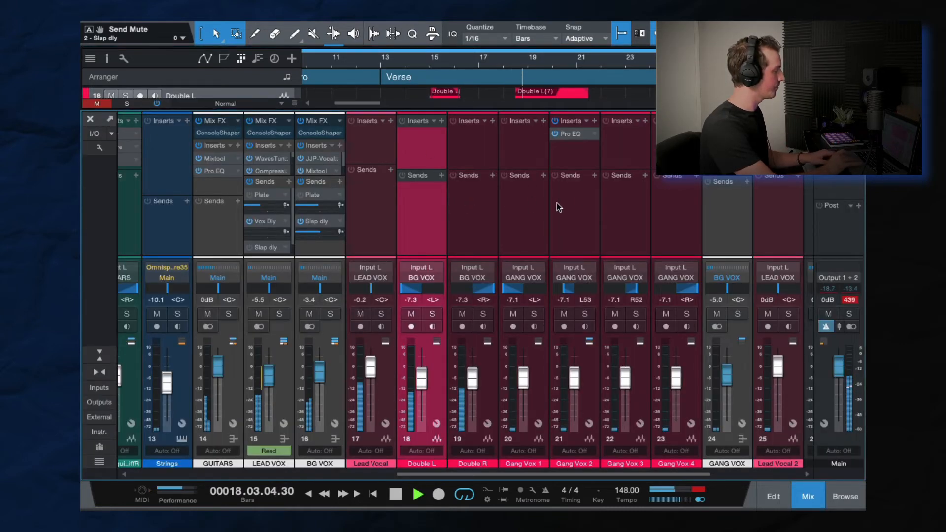
pyautogui.press('F3')
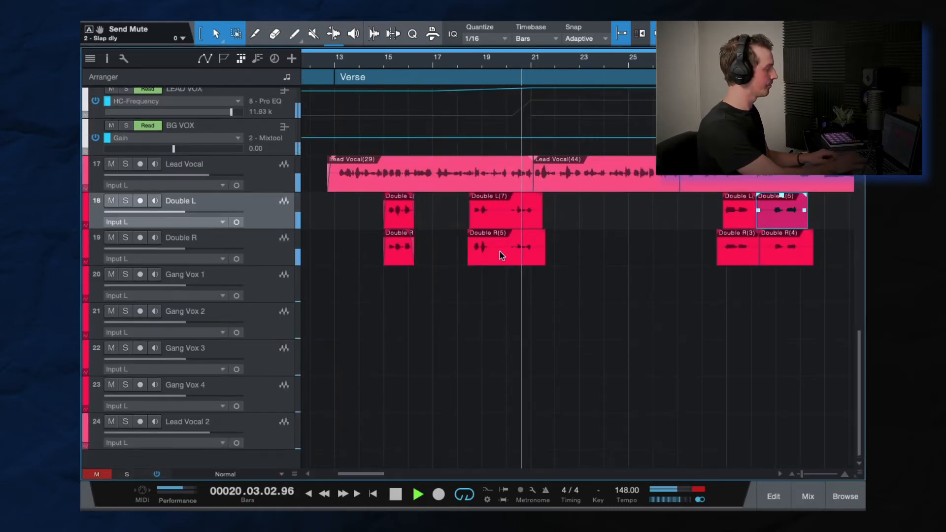